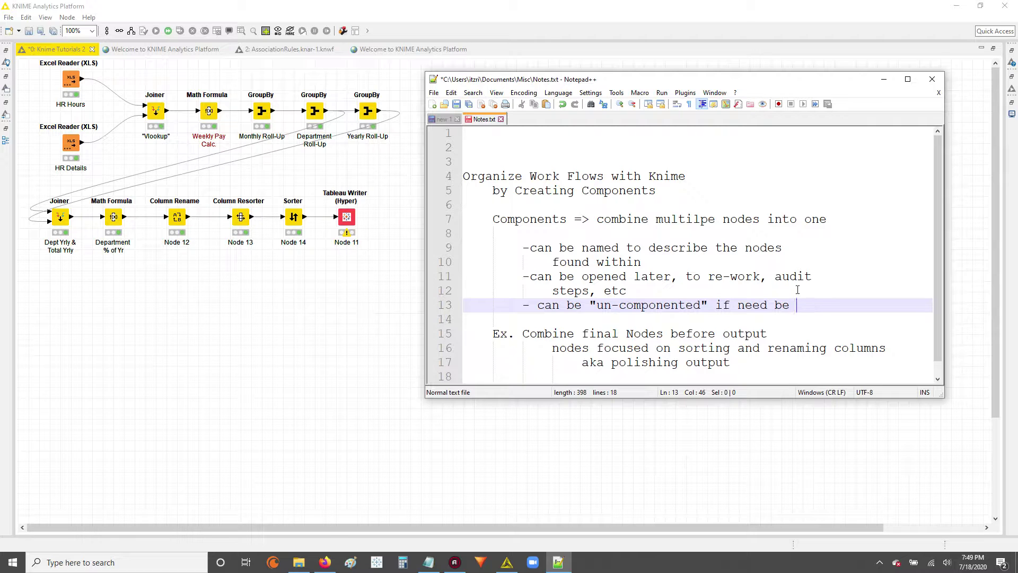
Step: Go through the notes on components, covering naming them, reopening them for re-work or audit, and un-componenting them
{"action": "left_click_drag", "start_coordinate": [642, 262], "coordinate": [440, 247]}
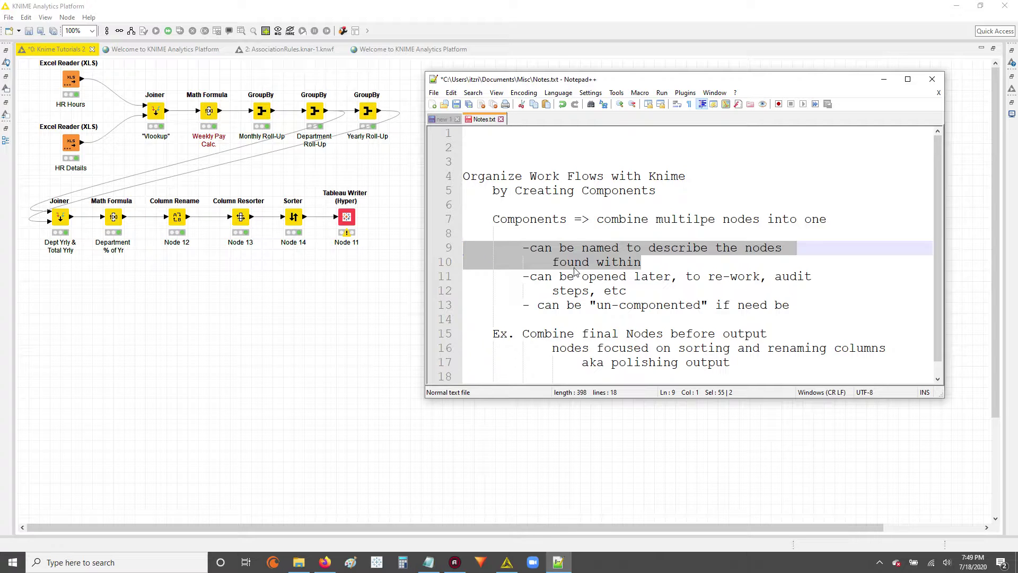
{"action": "left_click", "coordinate": [646, 260]}
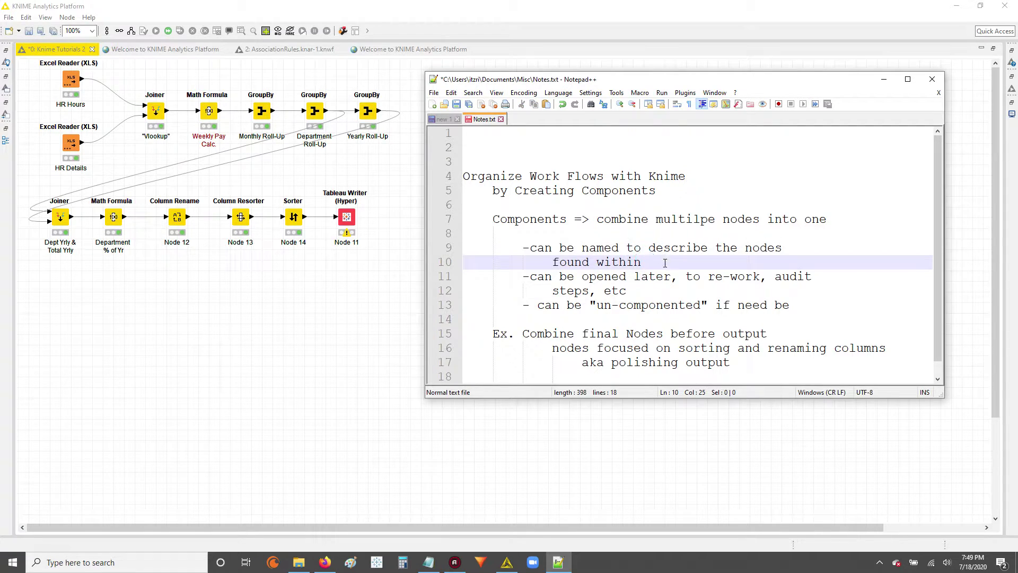
{"action": "left_click_drag", "start_coordinate": [686, 276], "coordinate": [634, 293]}
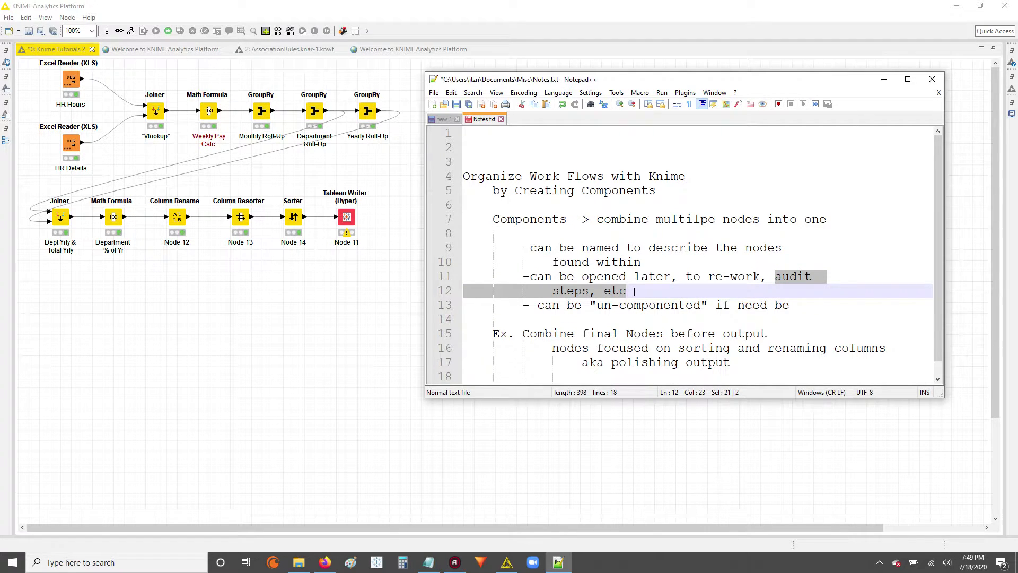
{"action": "left_click_drag", "start_coordinate": [782, 276], "coordinate": [789, 293]}
{"action": "left_click_drag", "start_coordinate": [799, 308], "coordinate": [459, 310]}
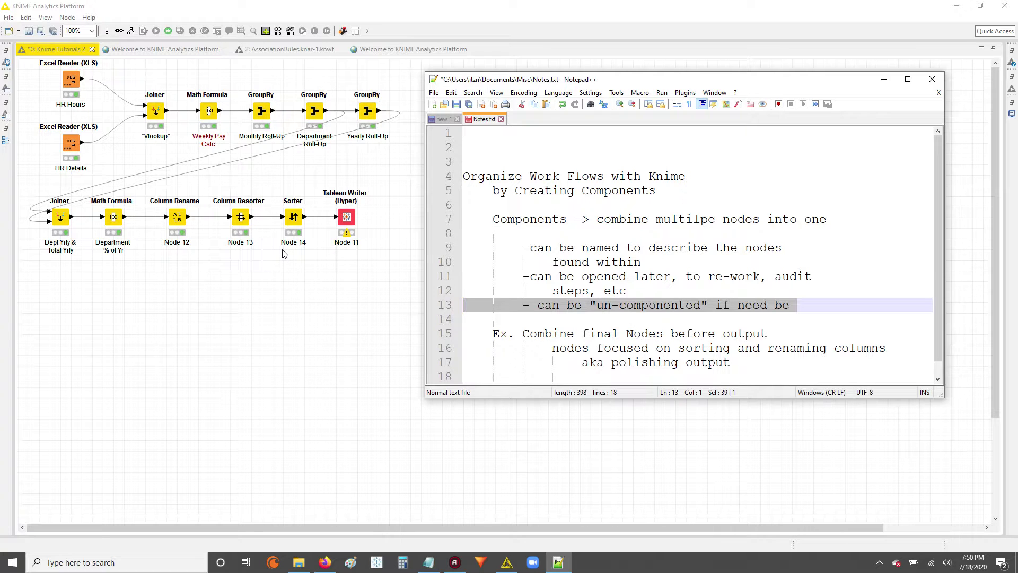
{"action": "left_click_drag", "start_coordinate": [806, 304], "coordinate": [442, 217]}
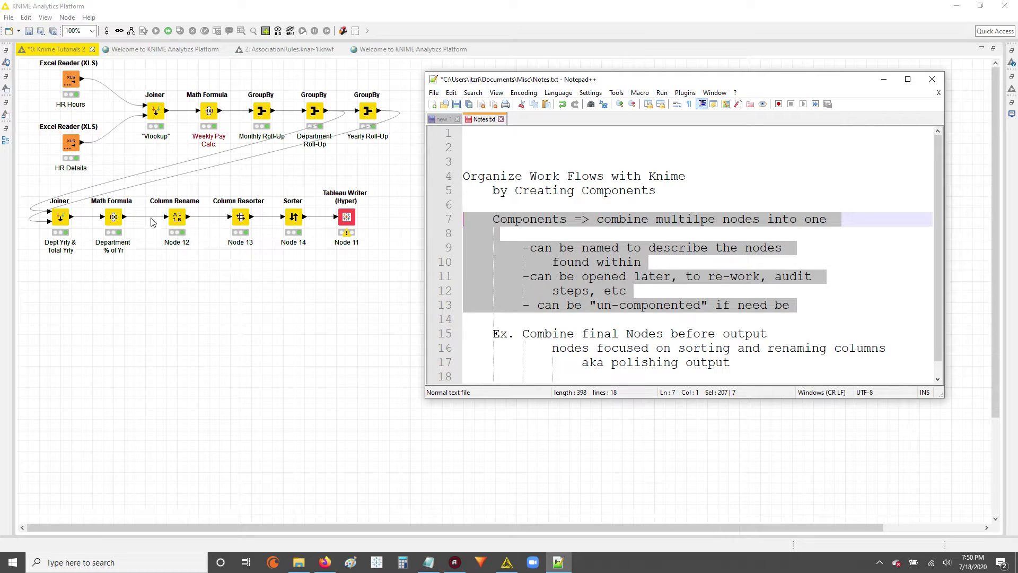
Step: Combine the Column Rename, Column Resorter and Sorter nodes into a component named Manipulation Polishing, accepting the reset of executed nodes
{"action": "left_click", "coordinate": [193, 273]}
{"action": "mouse_move", "coordinate": [172, 198]}
{"action": "left_mouse_down"}
{"action": "mouse_move", "coordinate": [184, 260]}
{"action": "mouse_move", "coordinate": [198, 247]}
{"action": "mouse_move", "coordinate": [305, 242]}
{"action": "left_mouse_up"}
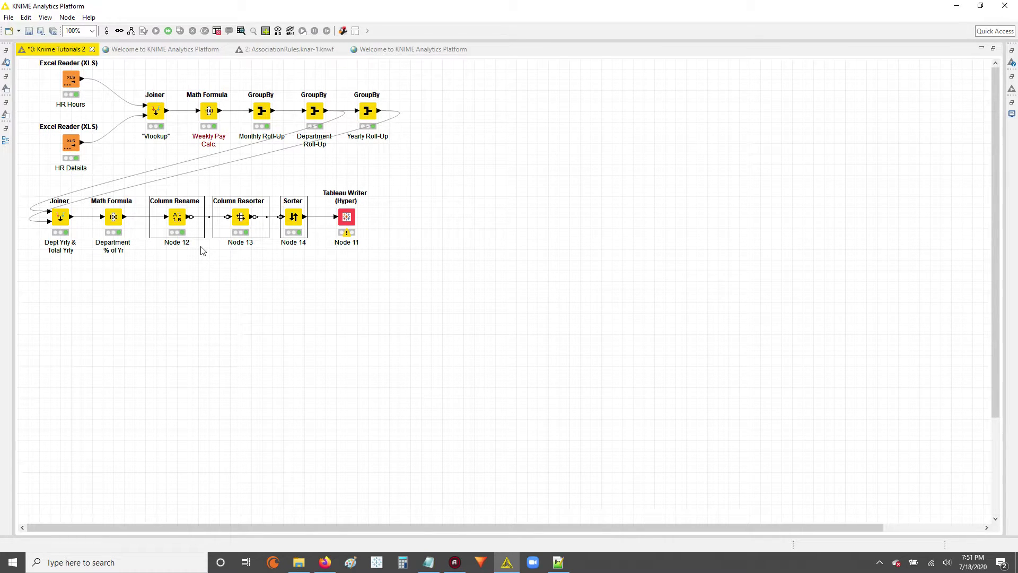
{"action": "right_click", "coordinate": [245, 221]}
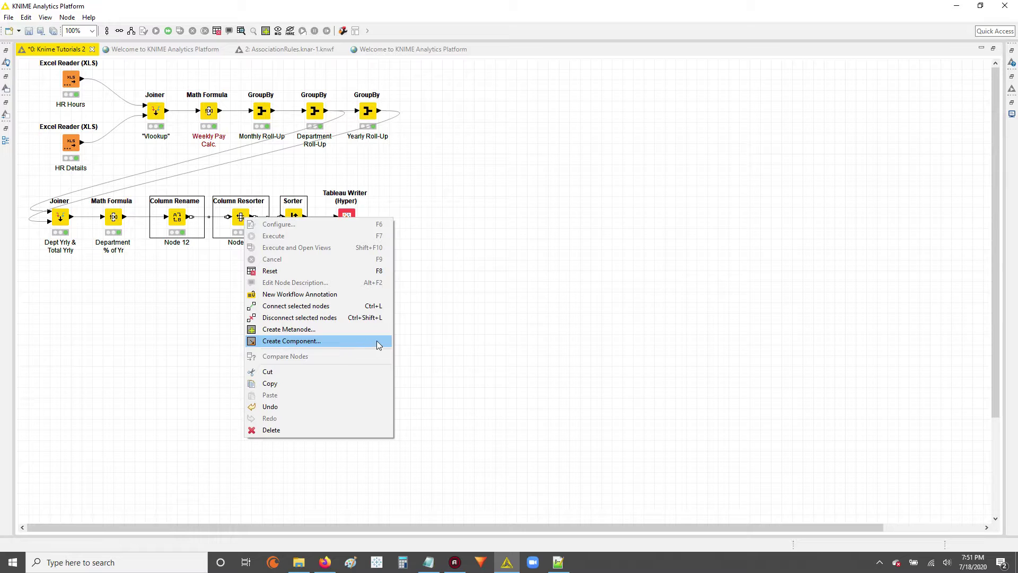
{"action": "left_click", "coordinate": [326, 342]}
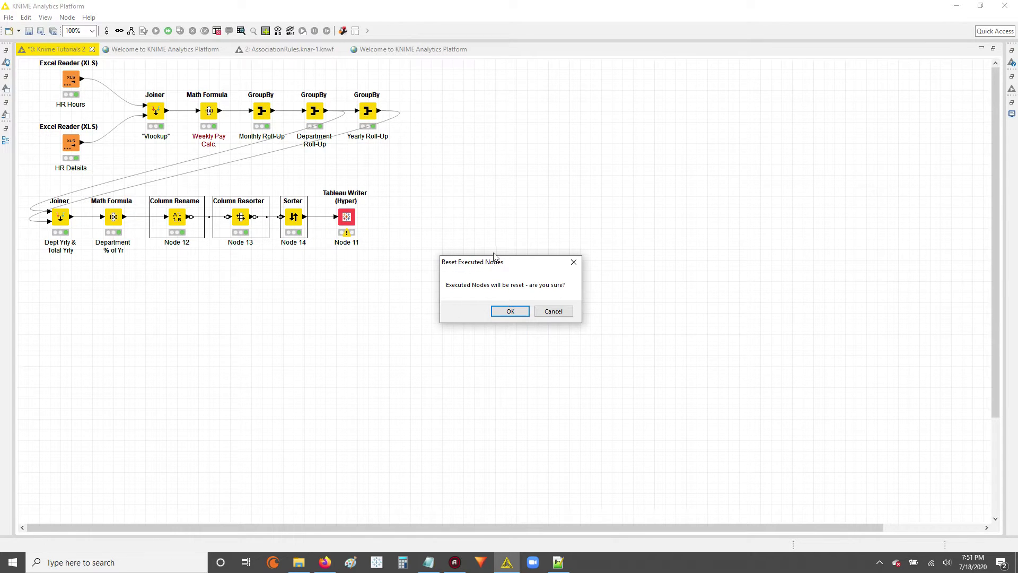
{"action": "left_click_drag", "start_coordinate": [503, 258], "coordinate": [377, 275]}
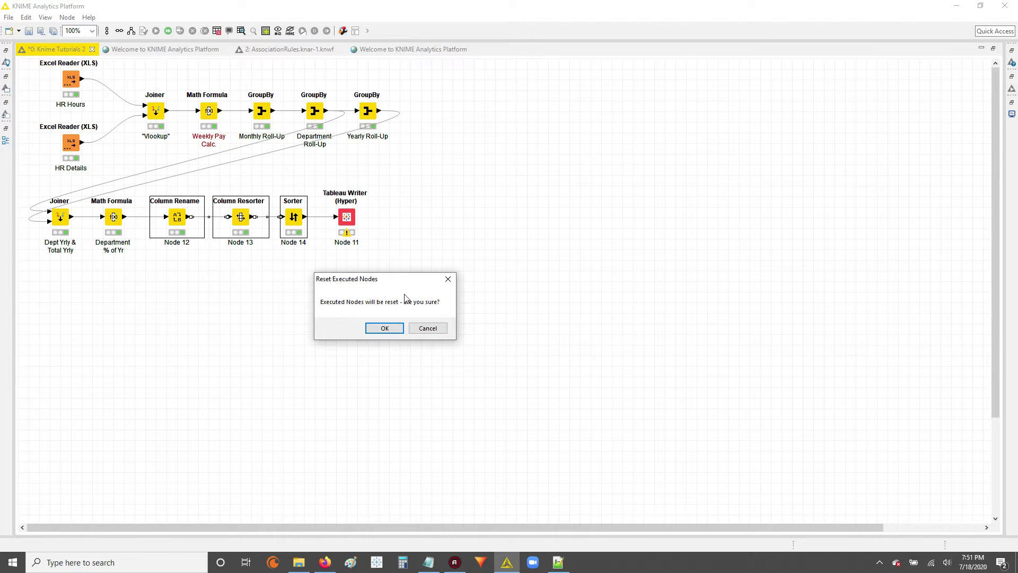
{"action": "left_click", "coordinate": [383, 328]}
{"action": "left_click_drag", "start_coordinate": [452, 216], "coordinate": [302, 291]}
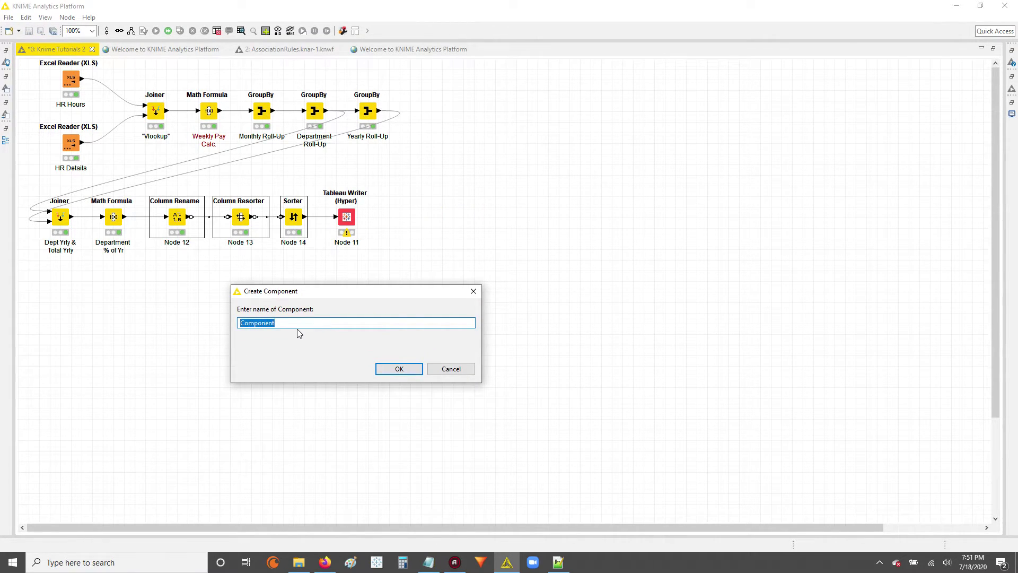
{"action": "type", "text": "Data"}
{"action": "key", "text": "BackSpace"}
{"action": "key", "text": "BackSpace"}
{"action": "key", "text": "BackSpace"}
{"action": "type", "text": "Manipulation Polishing"}
{"action": "left_click", "coordinate": [401, 369]}
Step: Shift the new component slightly toward the Math Formula node and label it "Column Cleaning & Sorting"
{"action": "left_click_drag", "start_coordinate": [235, 222], "coordinate": [203, 225]}
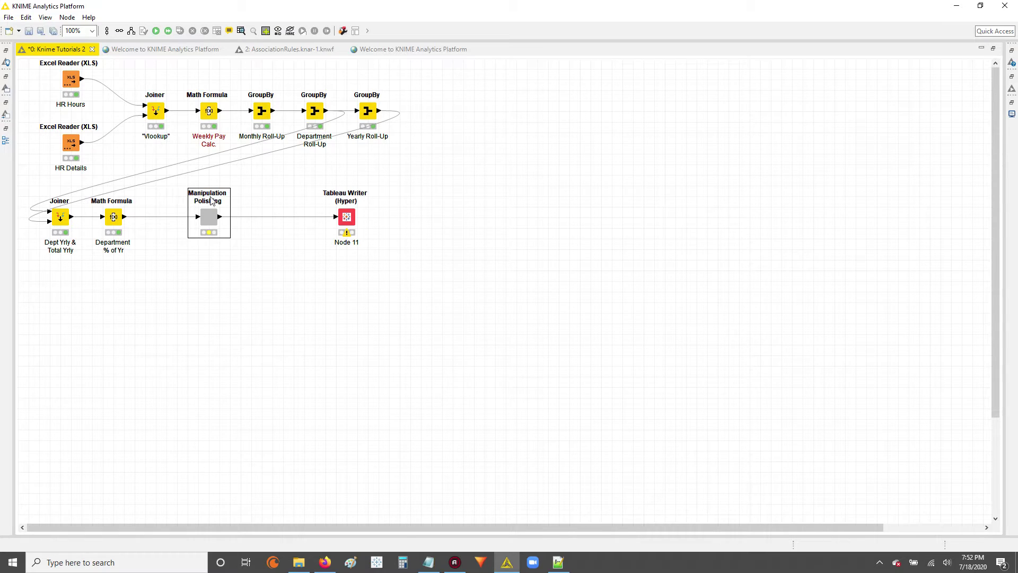
{"action": "left_click", "coordinate": [206, 243]}
{"action": "double_click", "coordinate": [217, 244]}
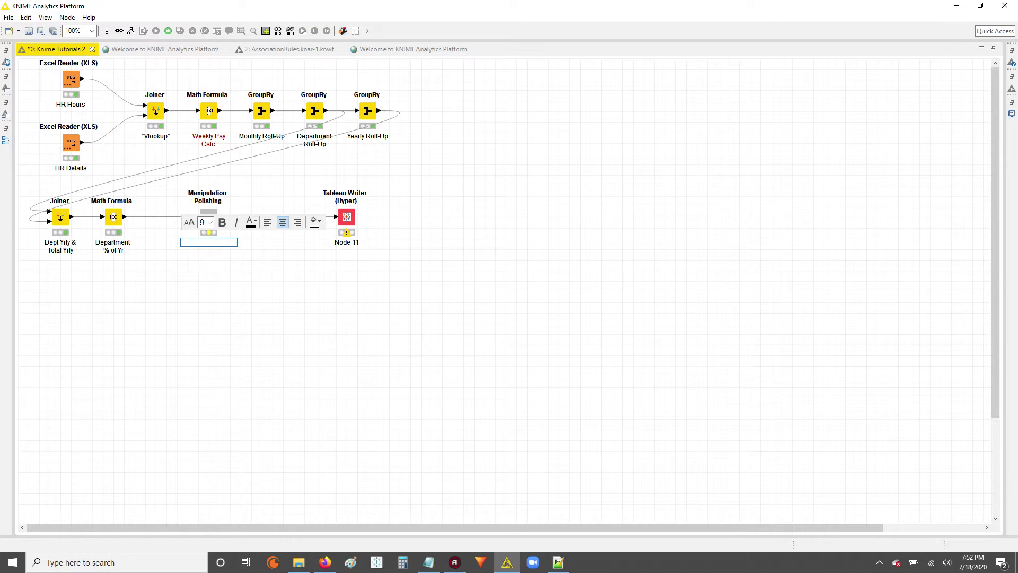
{"action": "type", "text": "Column Cleaning & Sorting"}
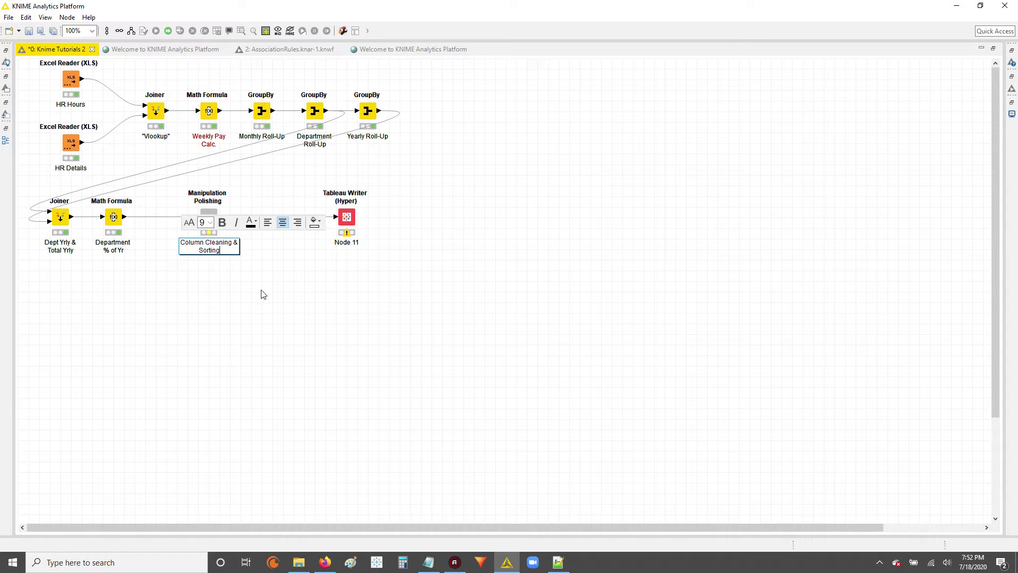
{"action": "left_click", "coordinate": [239, 295]}
Step: Execute the Manipulation Polishing component
{"action": "left_click", "coordinate": [207, 220]}
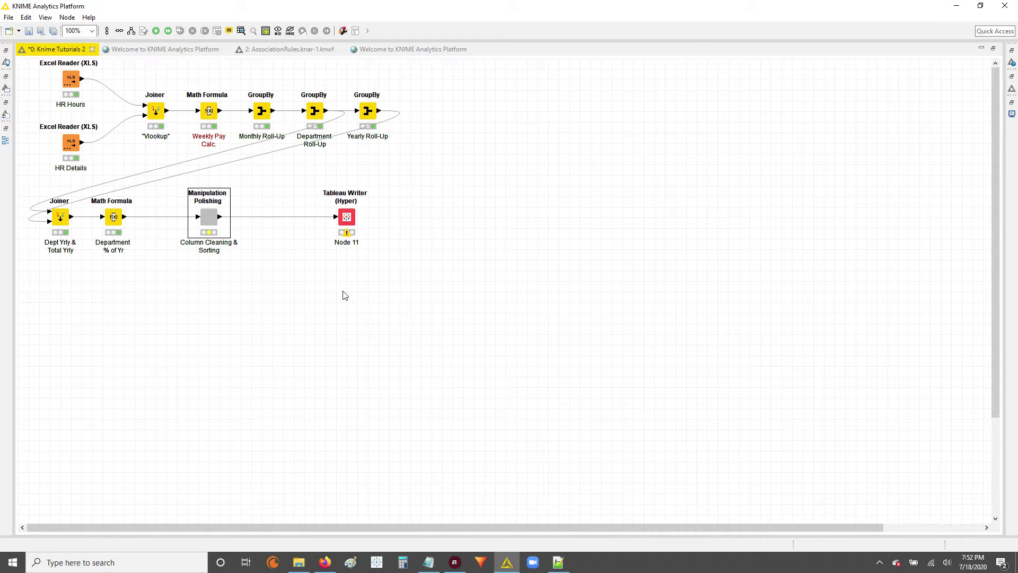
{"action": "key", "text": "F7"}
{"action": "left_click", "coordinate": [221, 282]}
Step: Inspect the Manipulation Polishing component's setup, including its name and its in and out ports, without changing anything
{"action": "left_click", "coordinate": [207, 219]}
{"action": "right_click", "coordinate": [206, 215]}
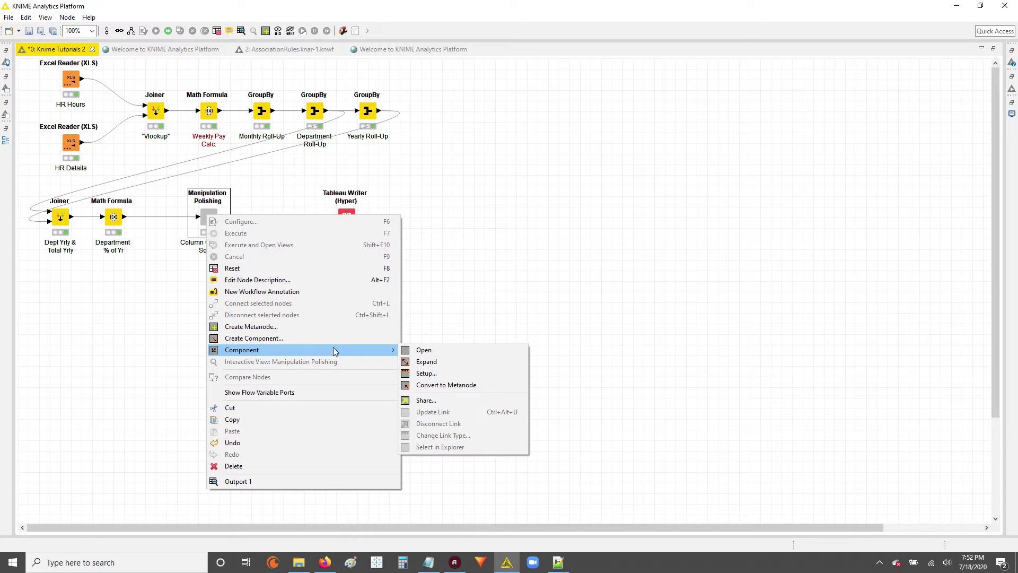
{"action": "mouse_move", "coordinate": [269, 355]}
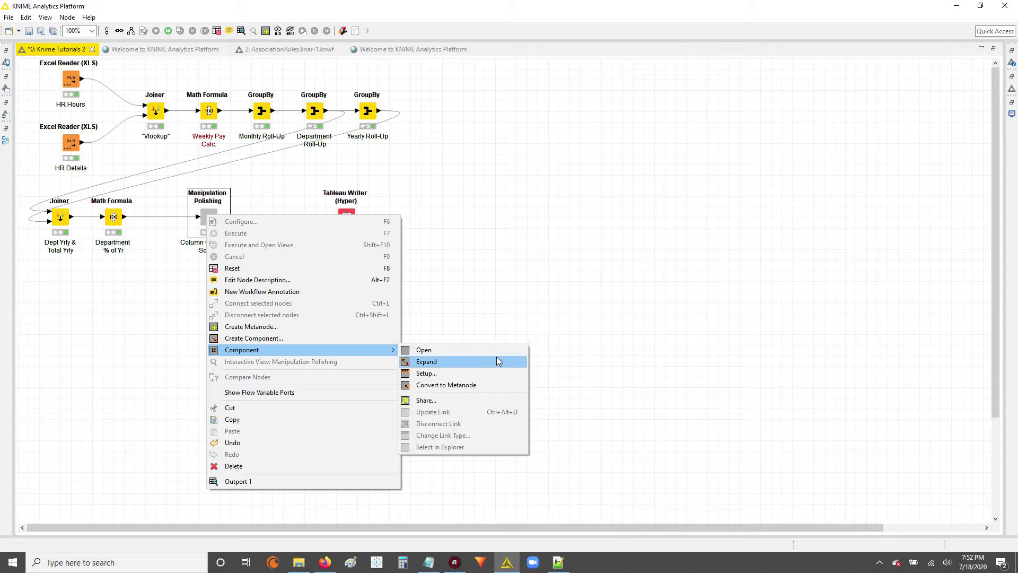
{"action": "left_click", "coordinate": [421, 374]}
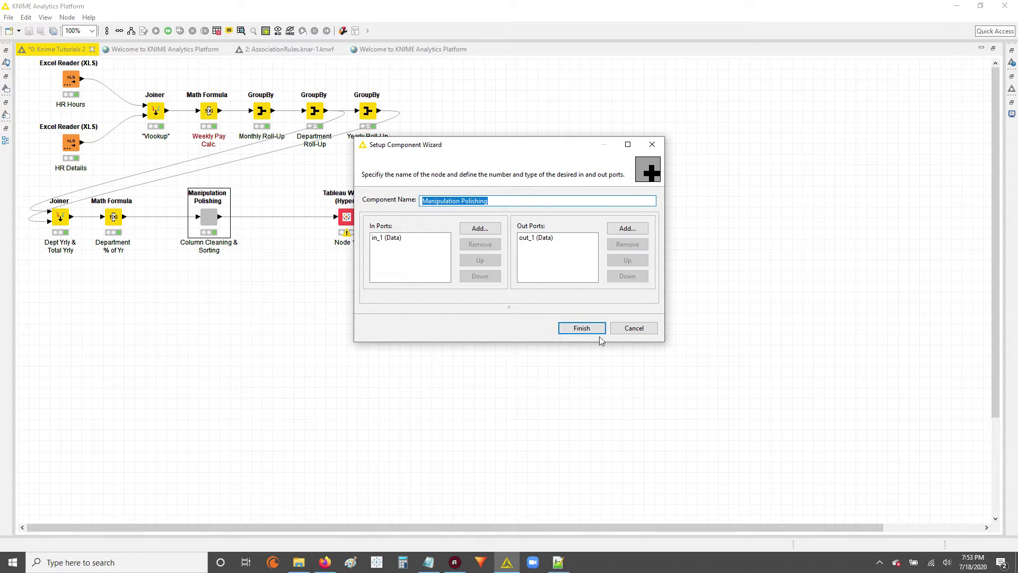
{"action": "left_click", "coordinate": [634, 328]}
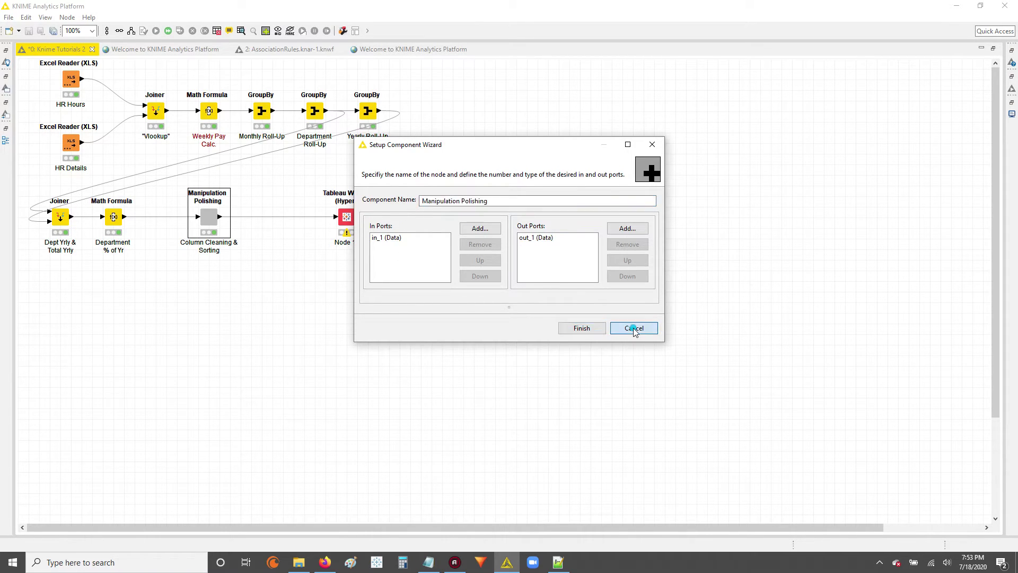
Step: Open the Manipulation Polishing component and place the Knime Tutorials 2 workflow next to it for comparison
{"action": "right_click", "coordinate": [211, 223]}
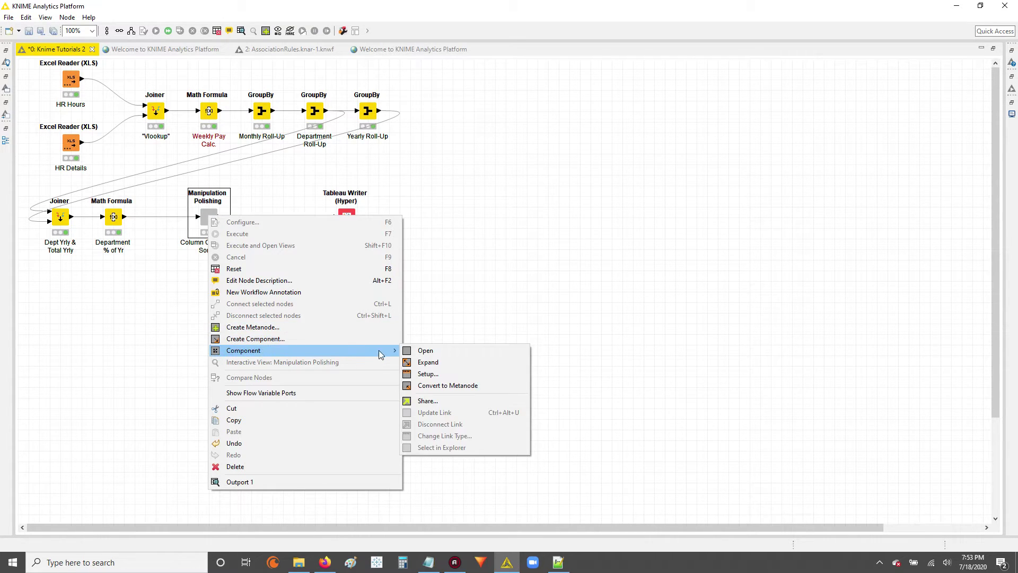
{"action": "left_click", "coordinate": [425, 352]}
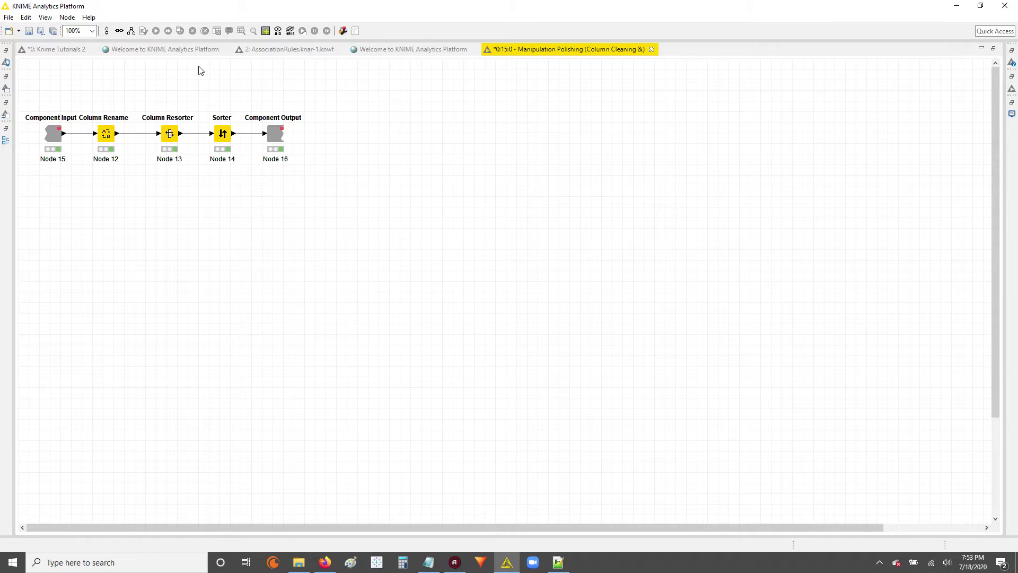
{"action": "left_click_drag", "start_coordinate": [57, 51], "coordinate": [501, 62]}
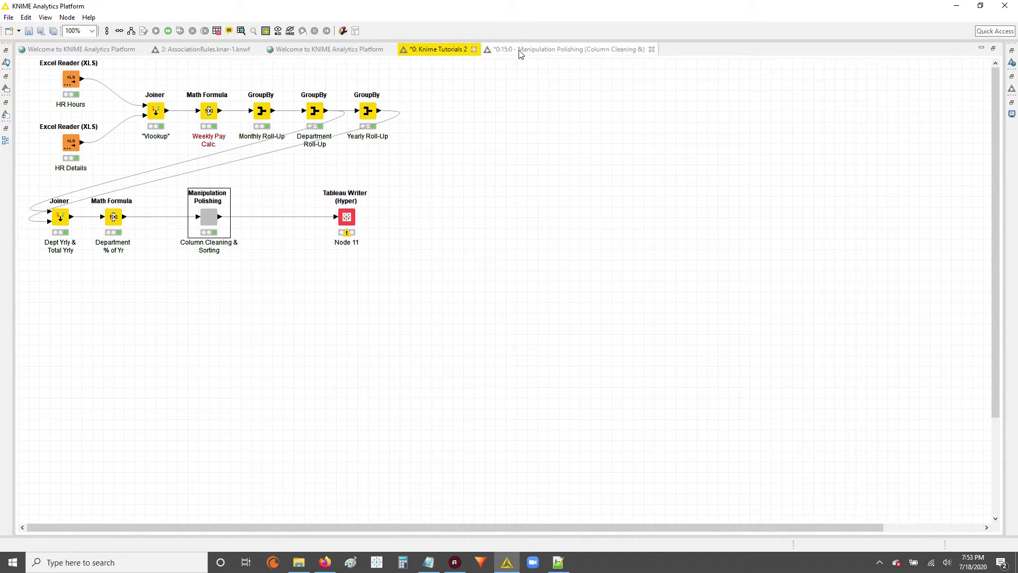
{"action": "left_click", "coordinate": [532, 50]}
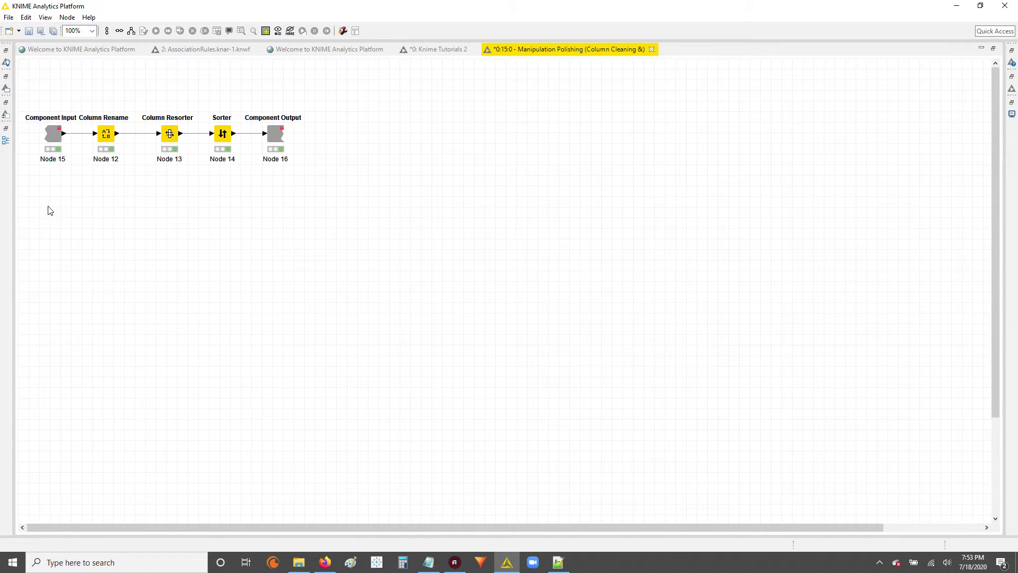
Step: Walk through the nodes inside the component in order, from Component Input to Component Output
{"action": "left_click", "coordinate": [55, 144]}
{"action": "left_click", "coordinate": [106, 135]}
{"action": "left_click", "coordinate": [169, 135]}
{"action": "left_click", "coordinate": [223, 132]}
{"action": "left_click", "coordinate": [275, 141]}
Step: Review the configuration of the inner Column Rename and Column Resorter nodes without changes, and close the component
{"action": "right_click", "coordinate": [98, 133]}
{"action": "left_click", "coordinate": [129, 141]}
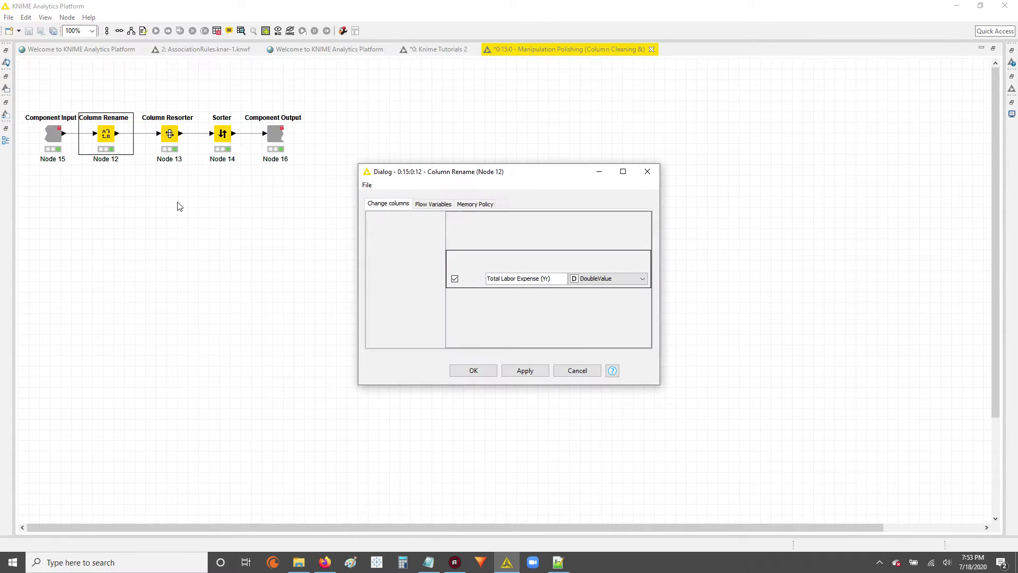
{"action": "left_click", "coordinate": [647, 171]}
{"action": "right_click", "coordinate": [161, 147]}
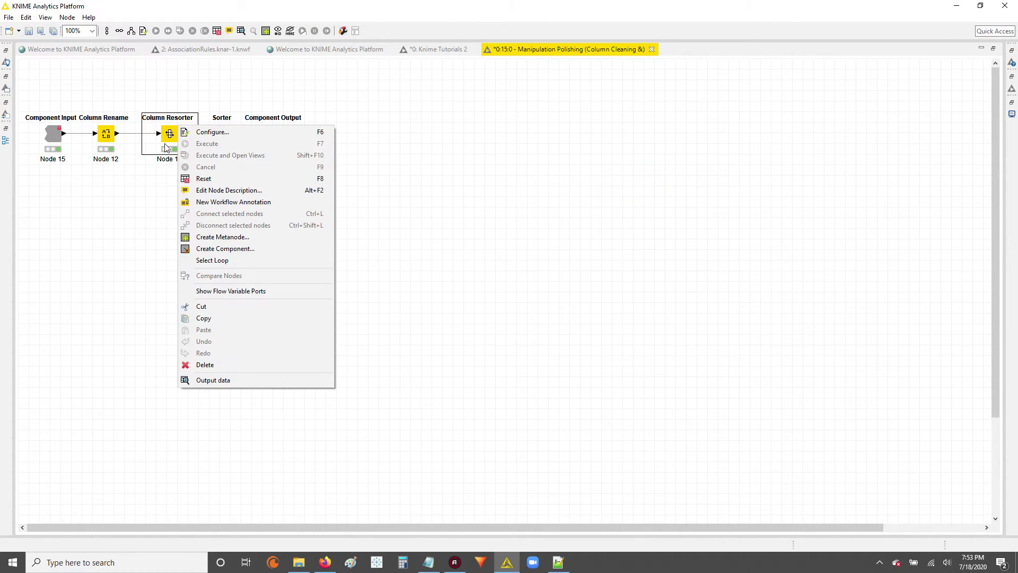
{"action": "left_click", "coordinate": [227, 133]}
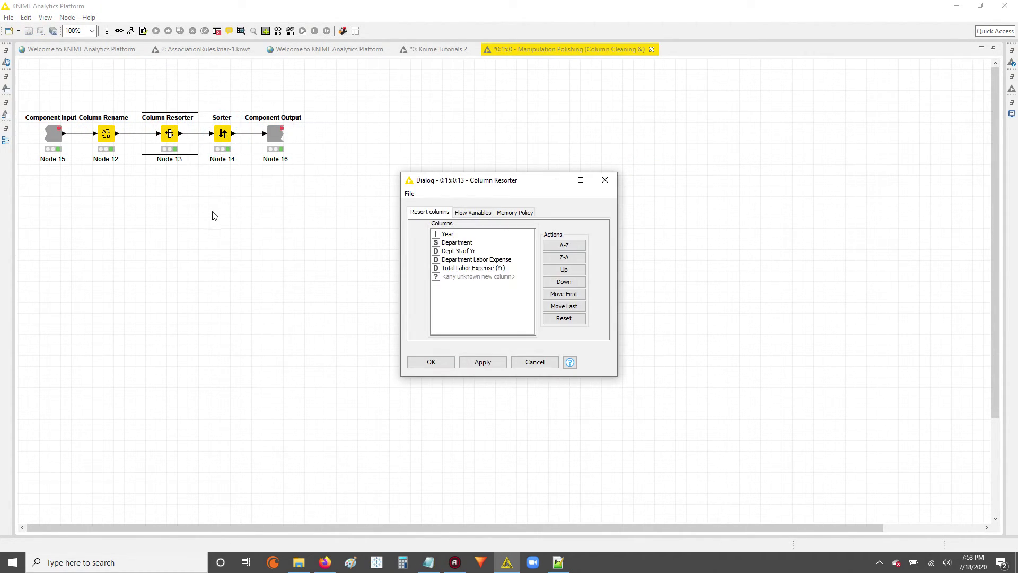
{"action": "left_click", "coordinate": [606, 181]}
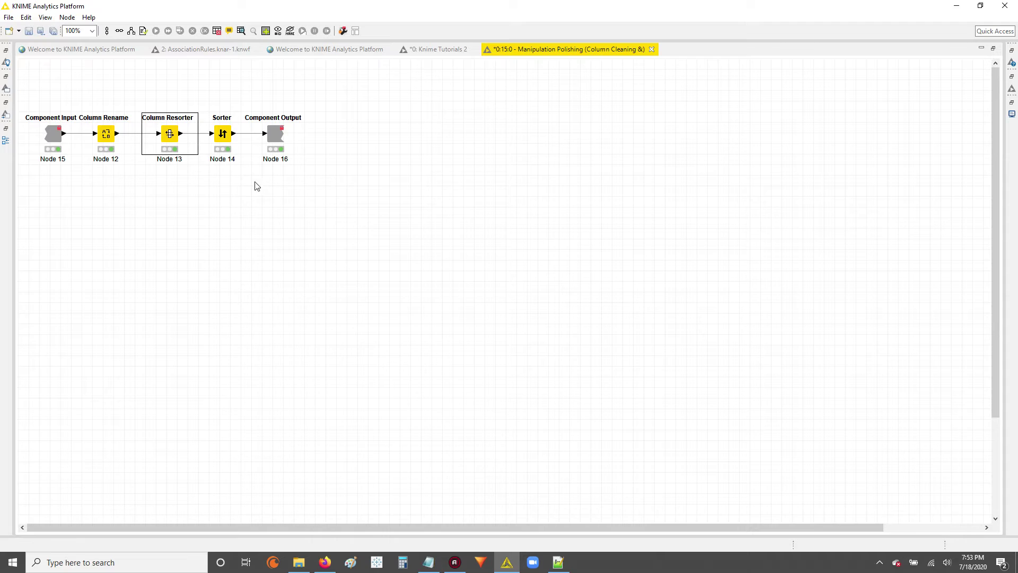
{"action": "left_click", "coordinate": [548, 71]}
{"action": "left_click", "coordinate": [654, 49]}
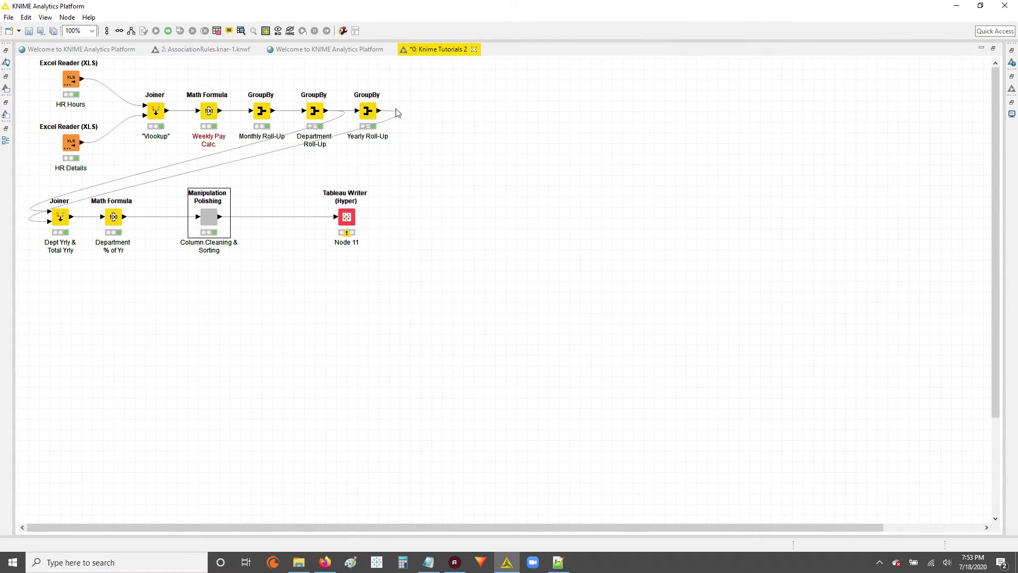
Step: Expand the Manipulation Polishing component back into its individual nodes, accepting the reset of the executed nodes inside
{"action": "right_click", "coordinate": [205, 217]}
{"action": "left_click", "coordinate": [233, 254]}
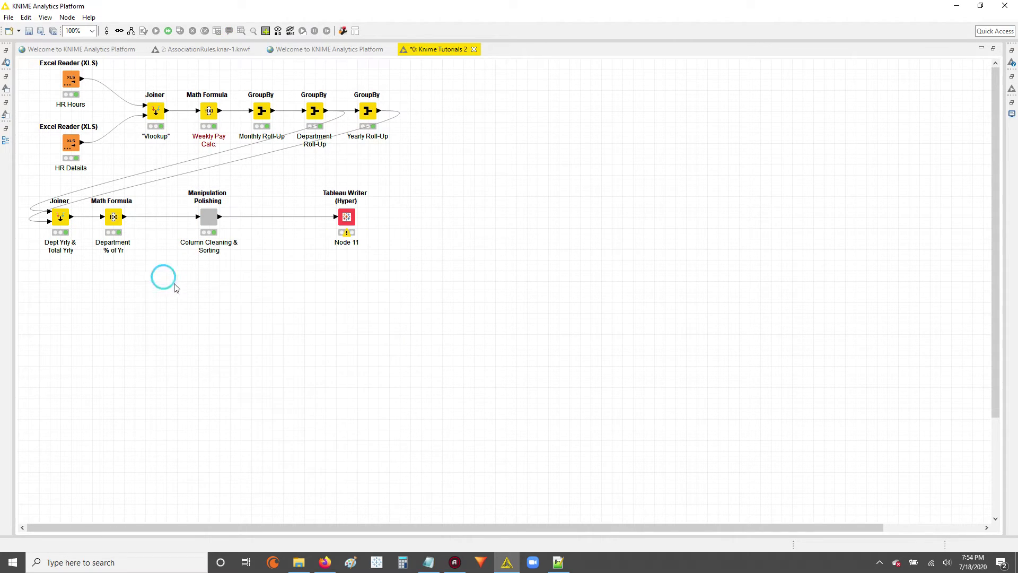
{"action": "right_click", "coordinate": [214, 222]}
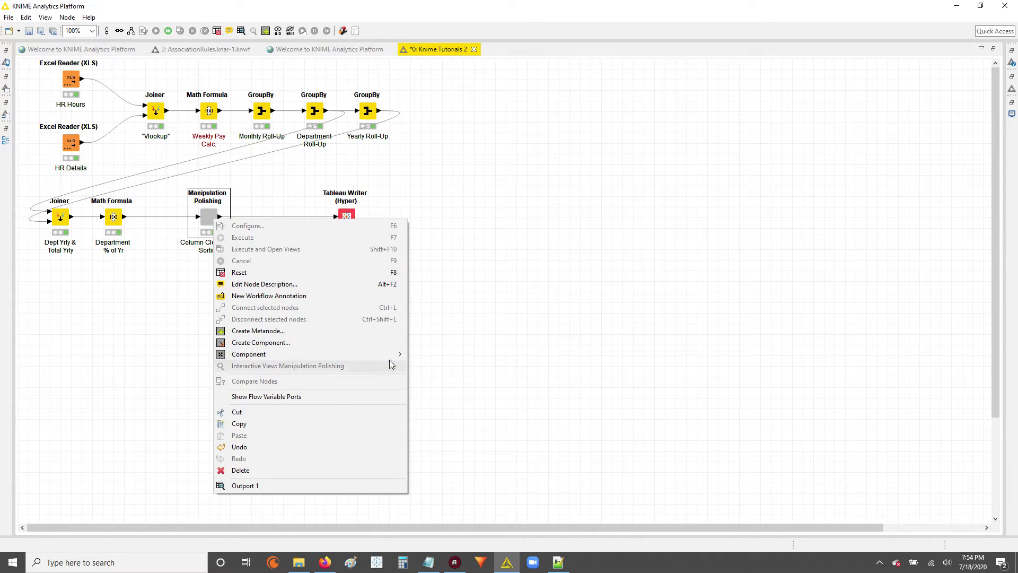
{"action": "mouse_move", "coordinate": [395, 354]}
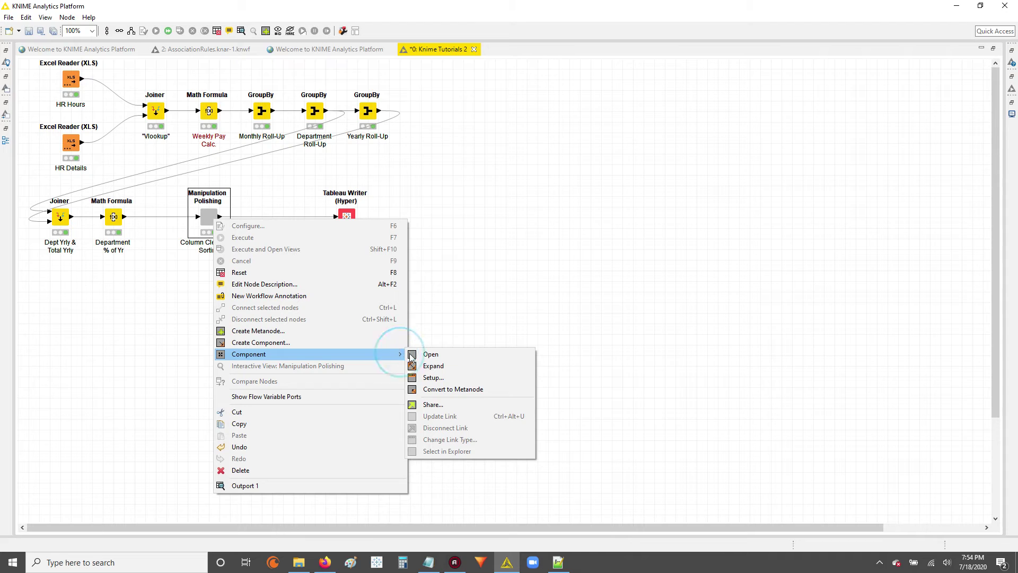
{"action": "left_click", "coordinate": [462, 371]}
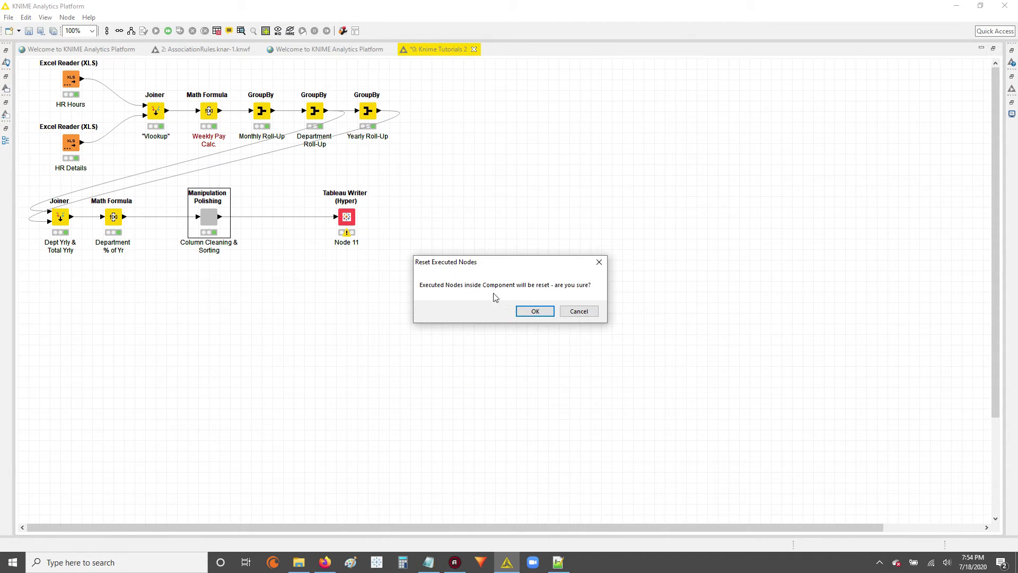
{"action": "left_click", "coordinate": [535, 313]}
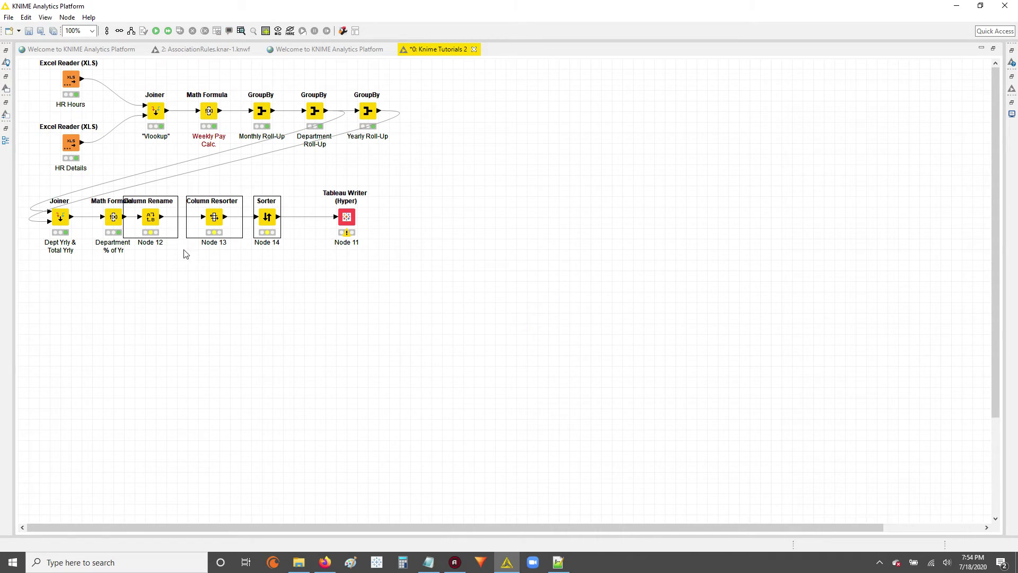
Step: Shift the Column Rename, Column Resorter and Sorter nodes clear of Math Formula and combine them into a component named Work
{"action": "left_click_drag", "start_coordinate": [149, 222], "coordinate": [165, 221]}
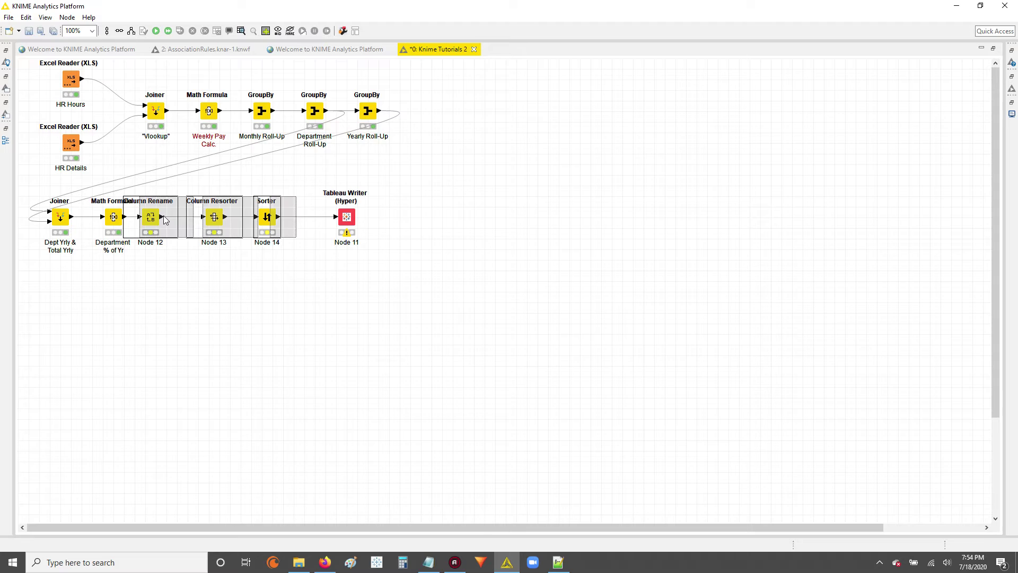
{"action": "left_click", "coordinate": [297, 281]}
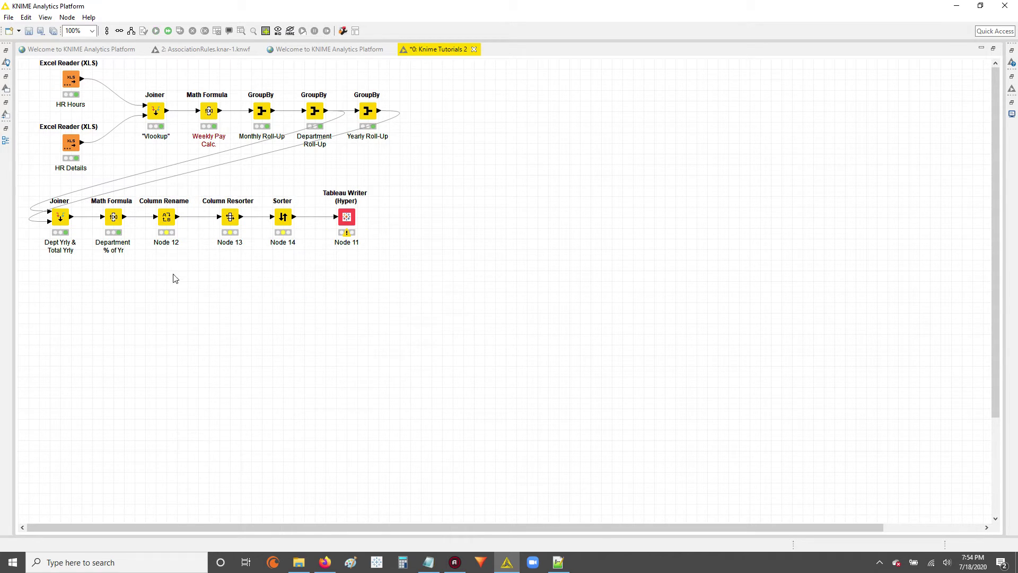
{"action": "left_click_drag", "start_coordinate": [154, 186], "coordinate": [307, 230]}
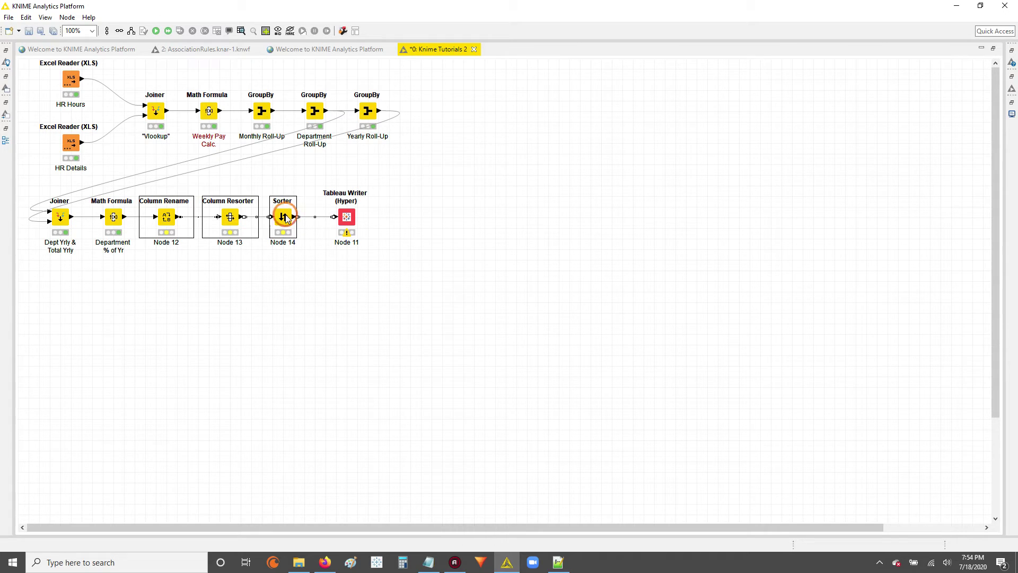
{"action": "right_click", "coordinate": [287, 217]}
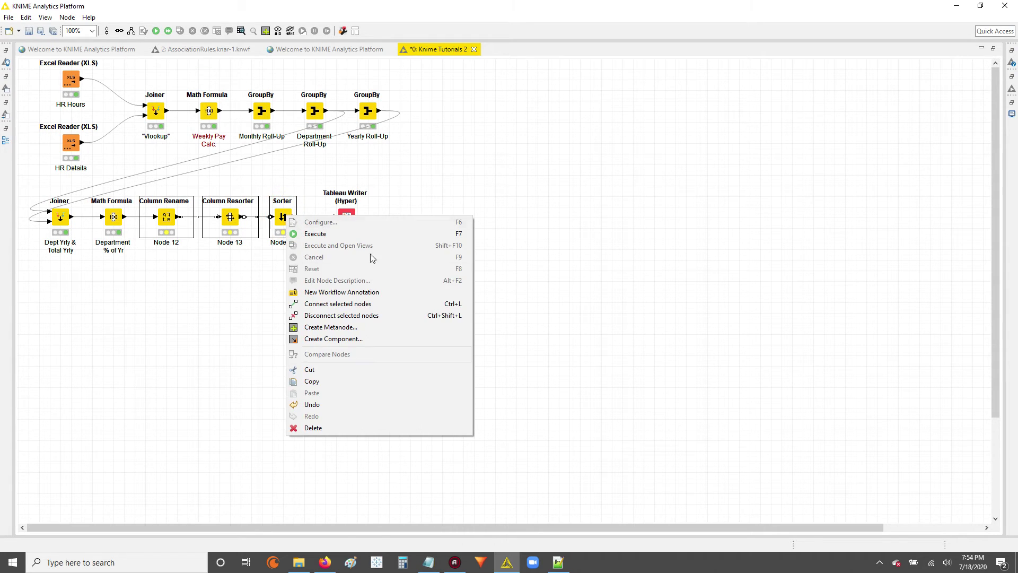
{"action": "left_click", "coordinate": [352, 339]}
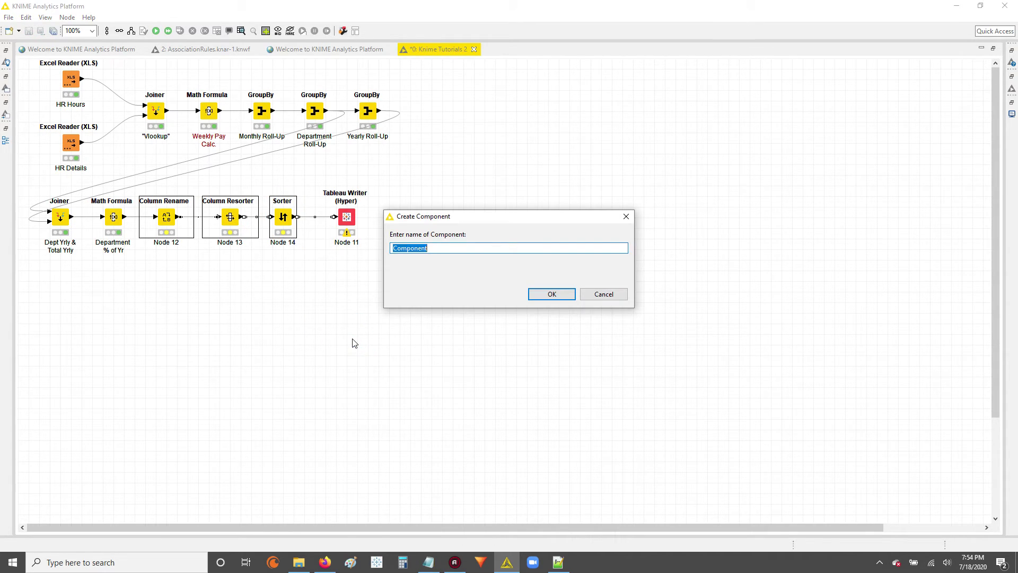
{"action": "type", "text": "Work"}
{"action": "left_click", "coordinate": [551, 295]}
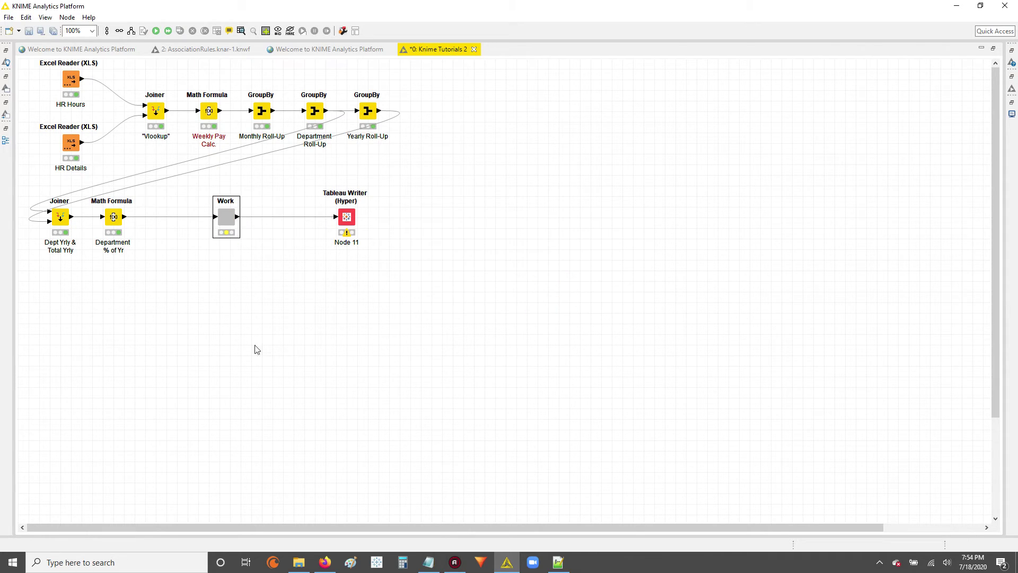
Step: Close the gaps in the lower row by moving the Work component beside Math Formula and the Tableau Writer right after it
{"action": "left_click_drag", "start_coordinate": [227, 220], "coordinate": [169, 213]}
{"action": "left_click_drag", "start_coordinate": [347, 217], "coordinate": [225, 215]}
{"action": "left_click", "coordinate": [218, 284]}
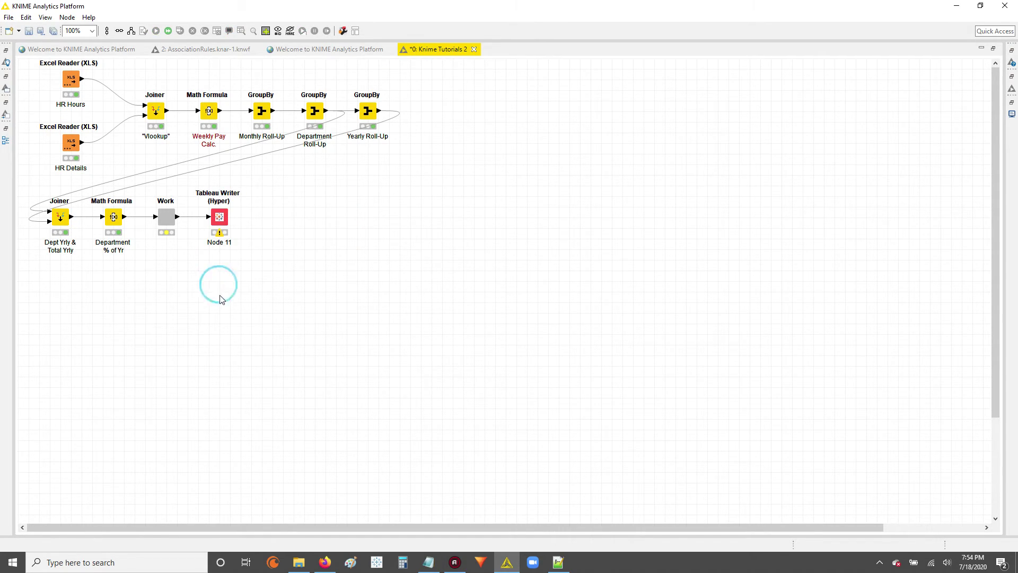
{"action": "left_click", "coordinate": [167, 218]}
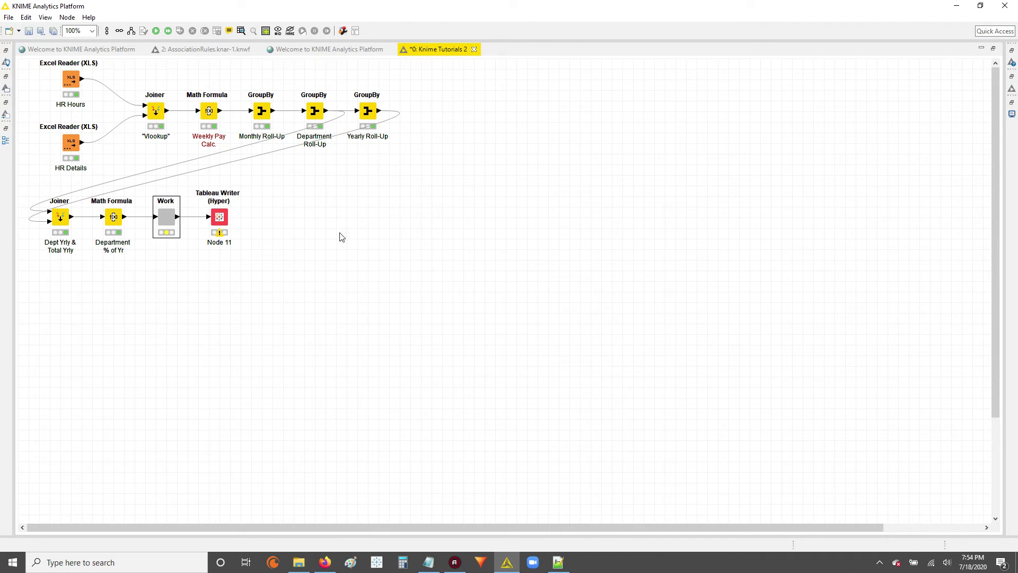
Step: Combine the Vlookup Joiner, Weekly Pay Math Formula and Monthly Roll-Up GroupBy nodes into a component named Join & Math, accepting the node reset
{"action": "left_click_drag", "start_coordinate": [157, 86], "coordinate": [272, 119]}
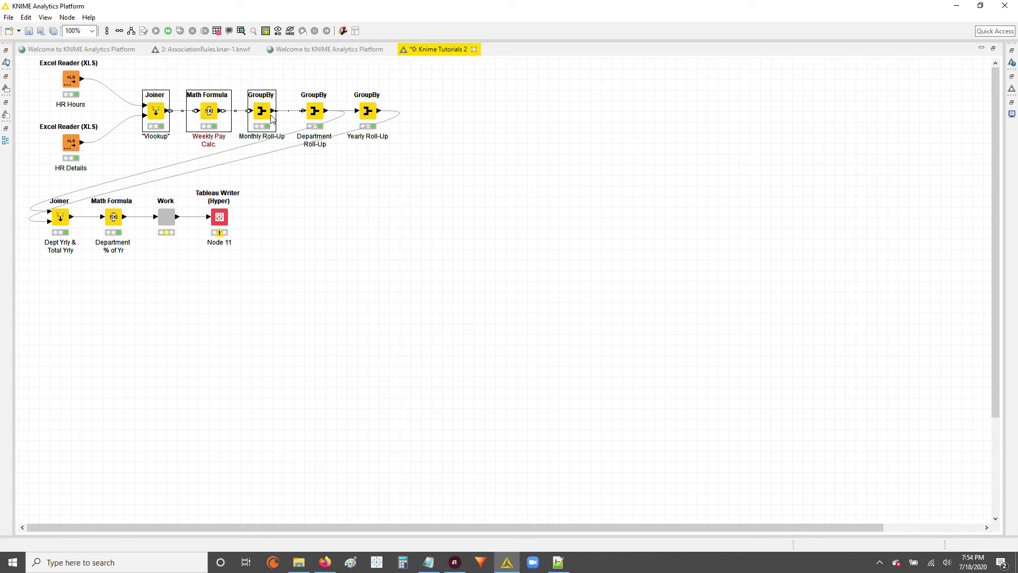
{"action": "right_click", "coordinate": [259, 110]}
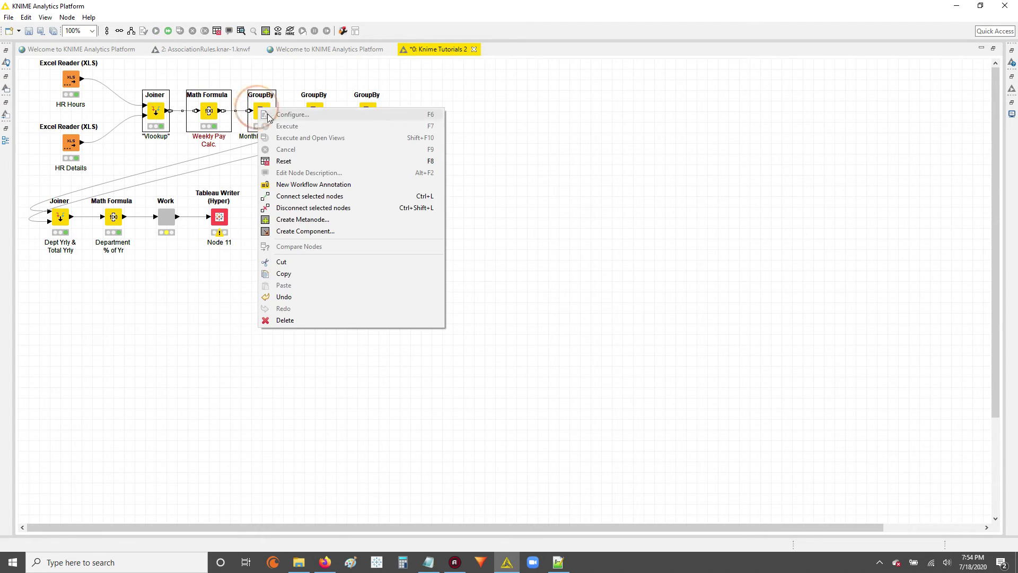
{"action": "left_click", "coordinate": [298, 231]}
{"action": "left_click", "coordinate": [512, 313]}
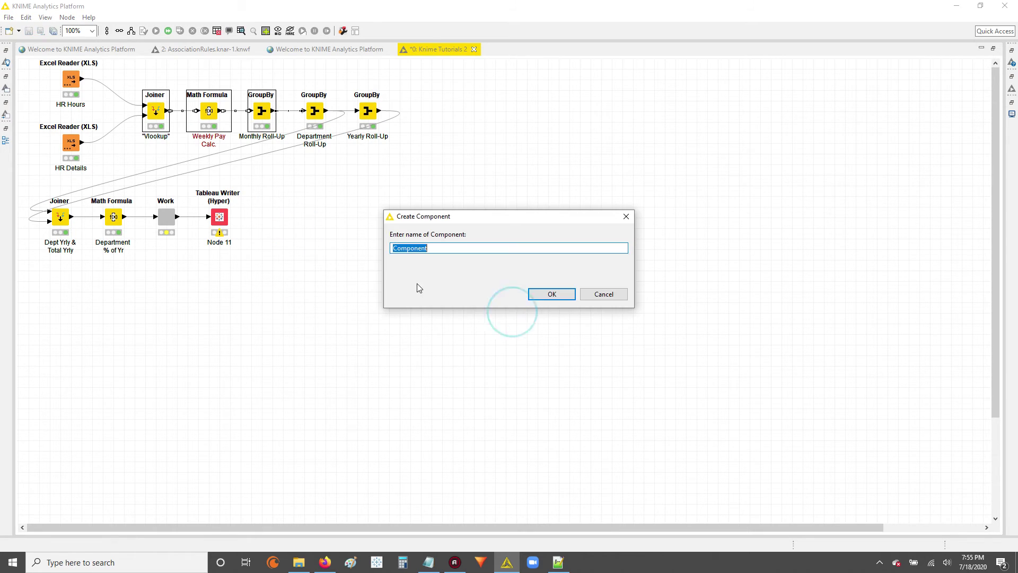
{"action": "type", "text": "Join & Math"}
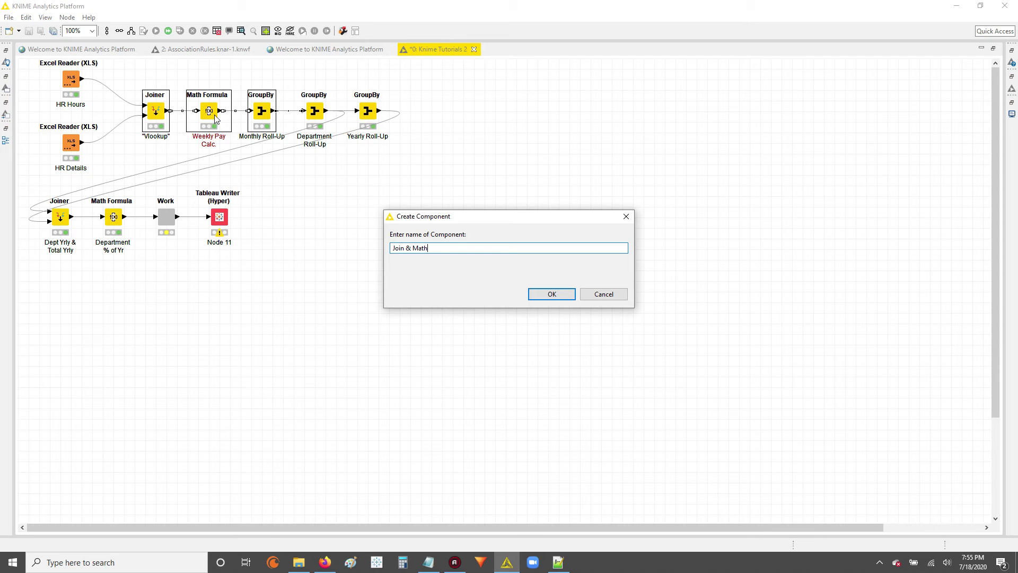
{"action": "left_click", "coordinate": [550, 295]}
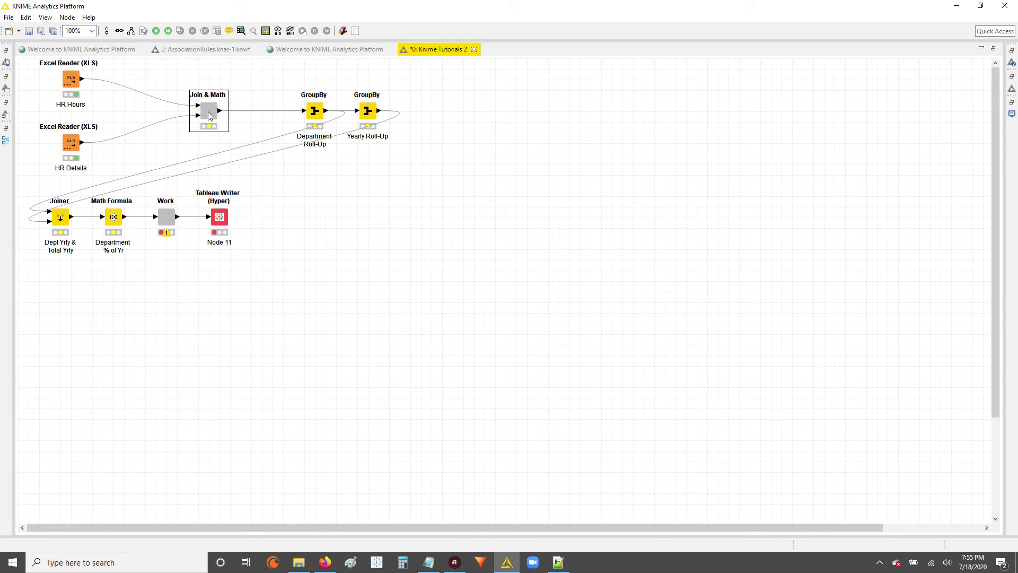
Step: Move the Join & Math component close to the Excel Readers, followed by the Department Roll-Up and Yearly Roll-Up nodes
{"action": "left_click_drag", "start_coordinate": [210, 112], "coordinate": [145, 110]}
{"action": "left_click_drag", "start_coordinate": [314, 112], "coordinate": [199, 111]}
{"action": "left_click_drag", "start_coordinate": [374, 110], "coordinate": [247, 110]}
Step: Move the lower row, from the Dept Yrly & Total Yrly Joiner to the Tableau Writer, up into line after Yearly Roll-Up
{"action": "mouse_move", "coordinate": [50, 274]}
{"action": "left_mouse_down"}
{"action": "mouse_move", "coordinate": [133, 201]}
{"action": "mouse_move", "coordinate": [108, 212]}
{"action": "left_mouse_up"}
{"action": "left_click", "coordinate": [166, 217], "text": "ctrl"}
{"action": "left_click", "coordinate": [219, 217], "text": "ctrl"}
{"action": "left_click_drag", "start_coordinate": [113, 219], "coordinate": [388, 112]}
{"action": "left_click", "coordinate": [424, 168]}
{"action": "left_click", "coordinate": [443, 114]}
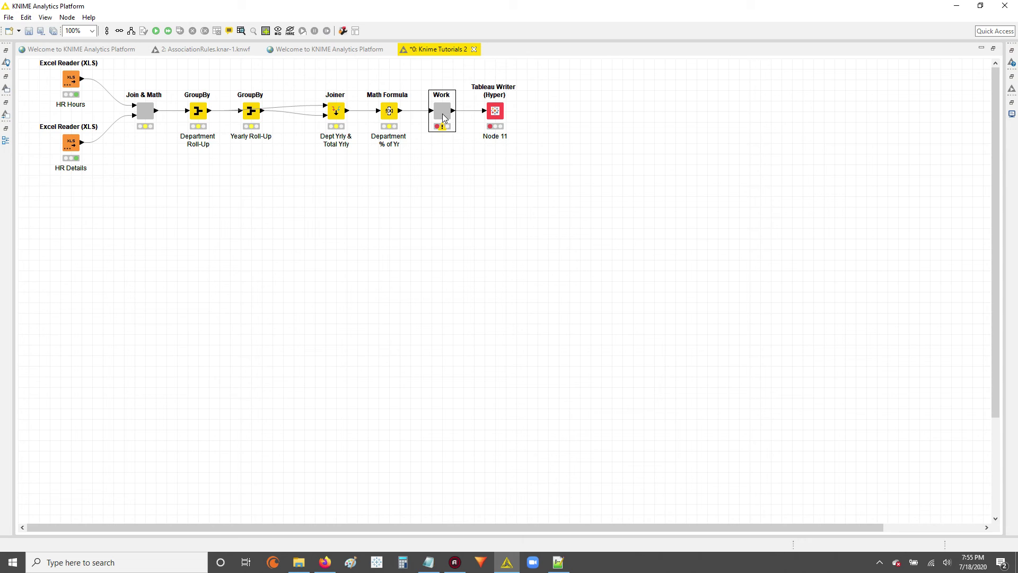